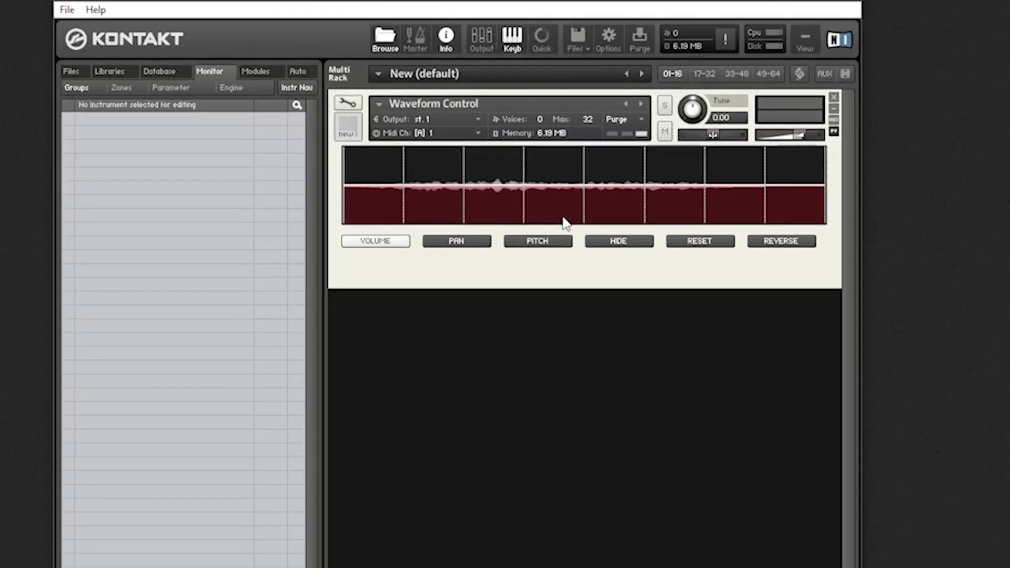
# - Hide the envelope overlay so only the bare waveform shows across the eight slices
pyautogui.click(604, 243)
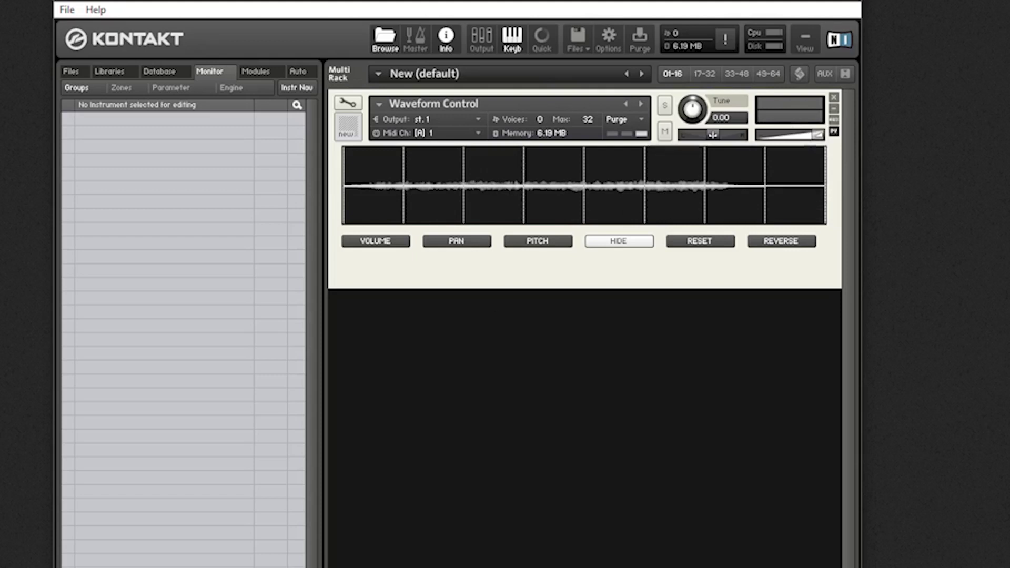
# - Show the volume envelope, then raise the third slice's pan and return it to centre
pyautogui.click(398, 242)
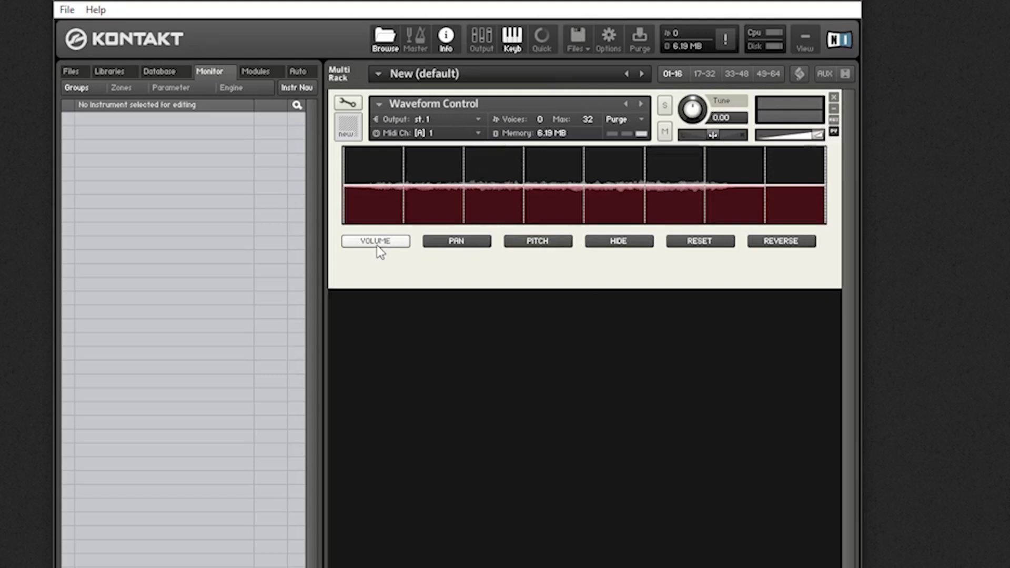
pyautogui.click(442, 242)
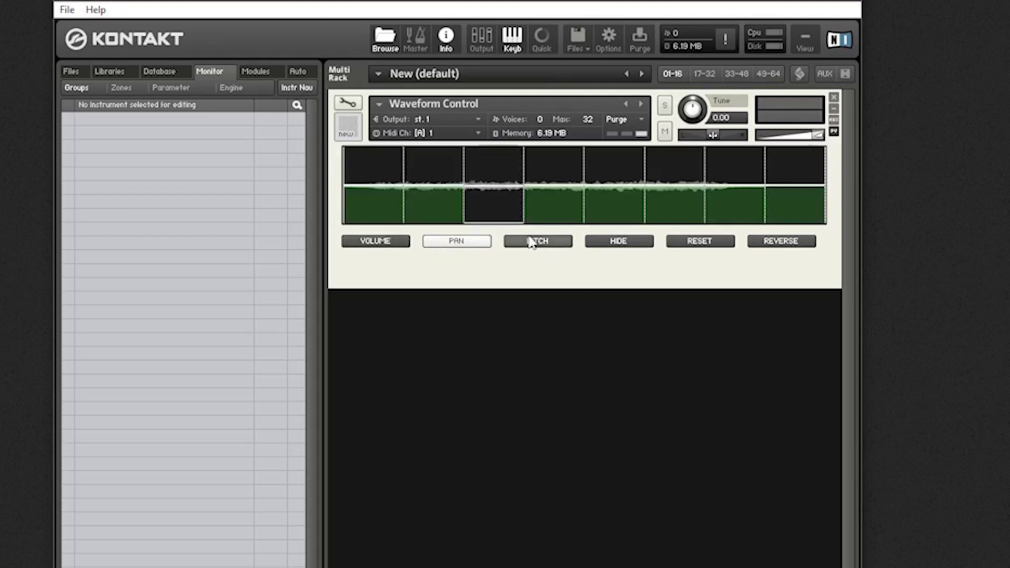
pyautogui.click(531, 242)
pyautogui.click(458, 242)
pyautogui.click(483, 201)
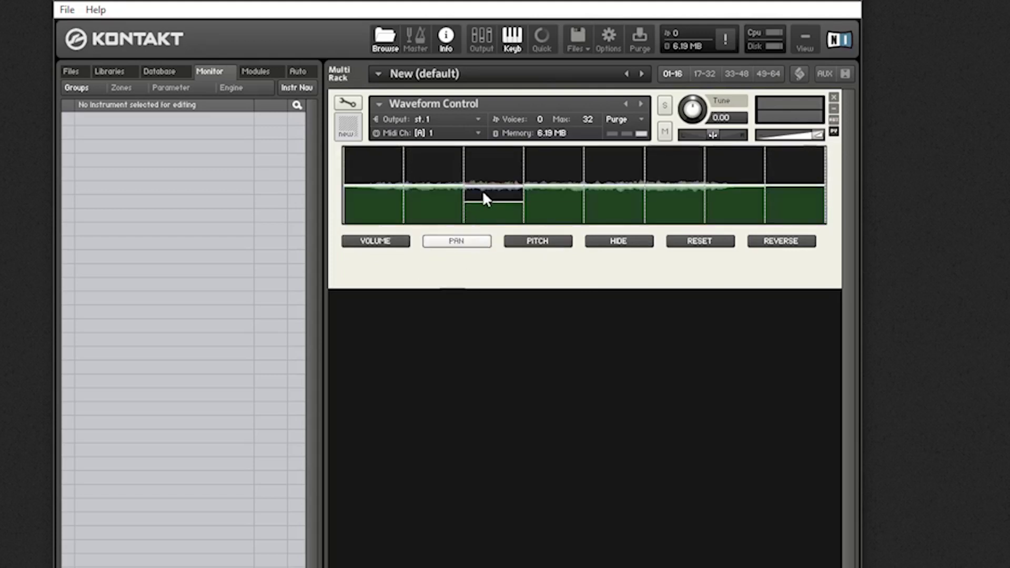
pyautogui.click(486, 187)
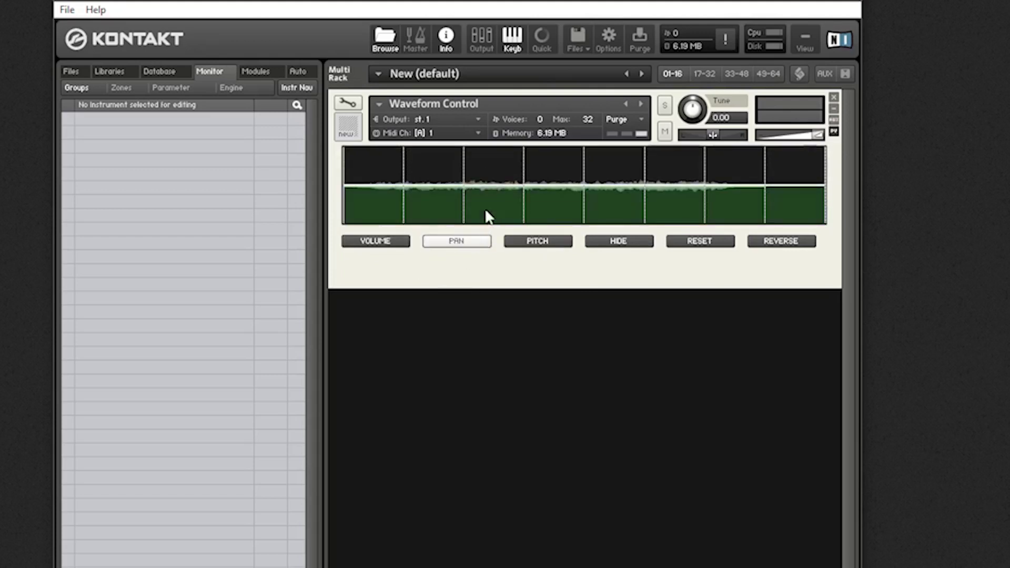
# - Raise the second slice's volume to maximum and the first slice's pitch, then return to volume view
pyautogui.click(371, 242)
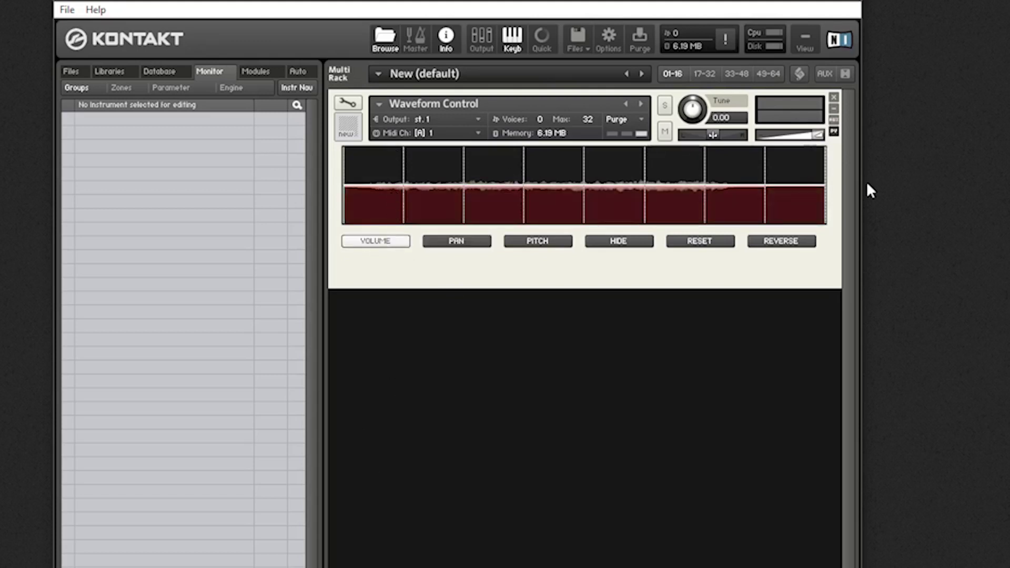
pyautogui.moveTo(437, 188); pyautogui.dragTo(494, 198)
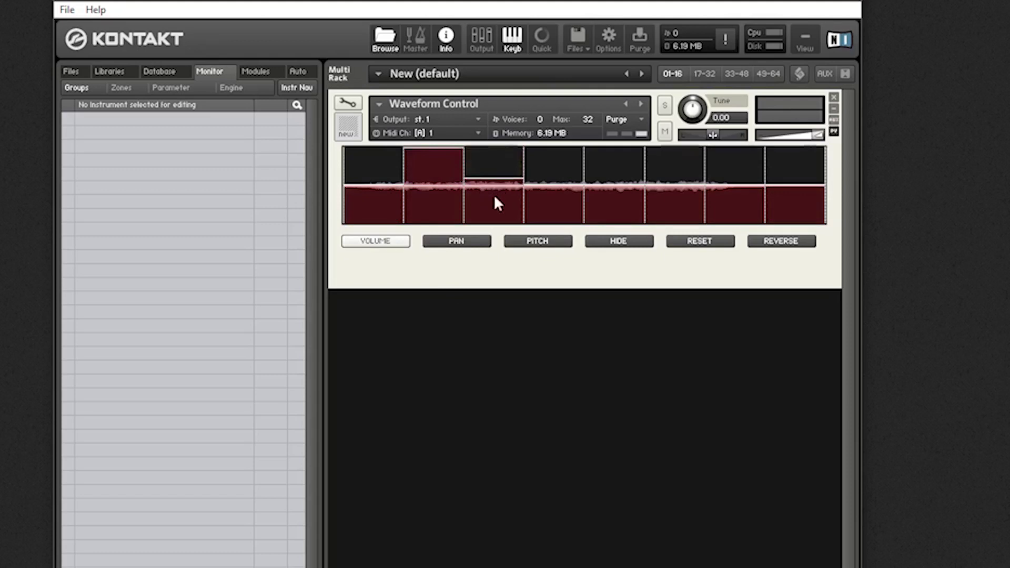
pyautogui.click(452, 242)
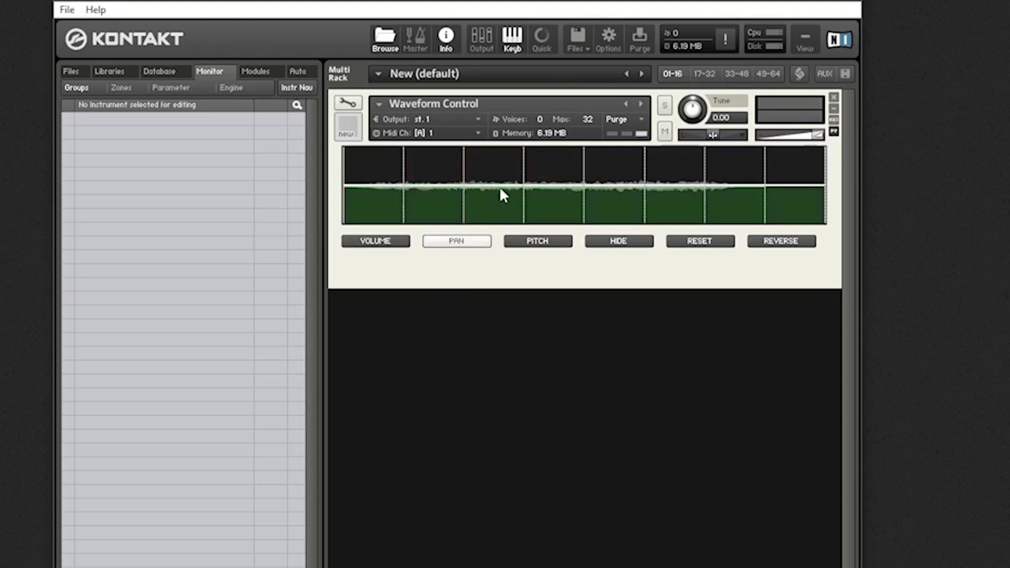
pyautogui.click(555, 241)
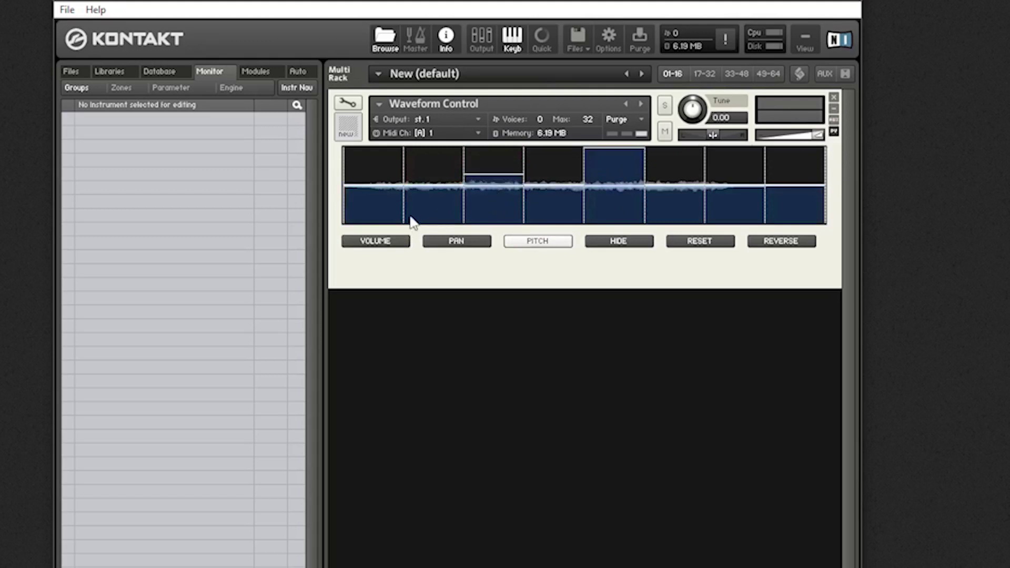
pyautogui.moveTo(391, 184); pyautogui.dragTo(400, 174)
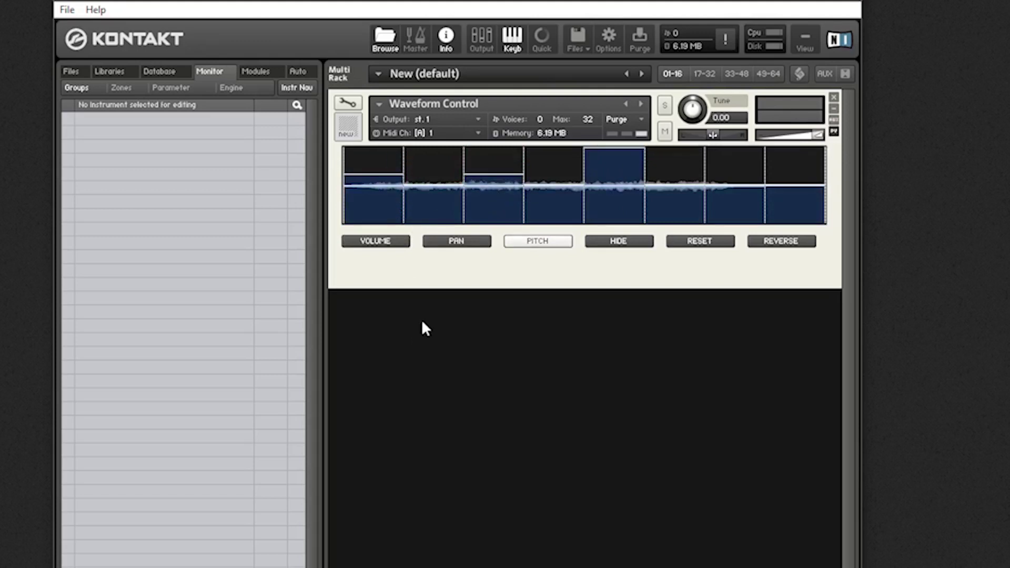
pyautogui.click(383, 242)
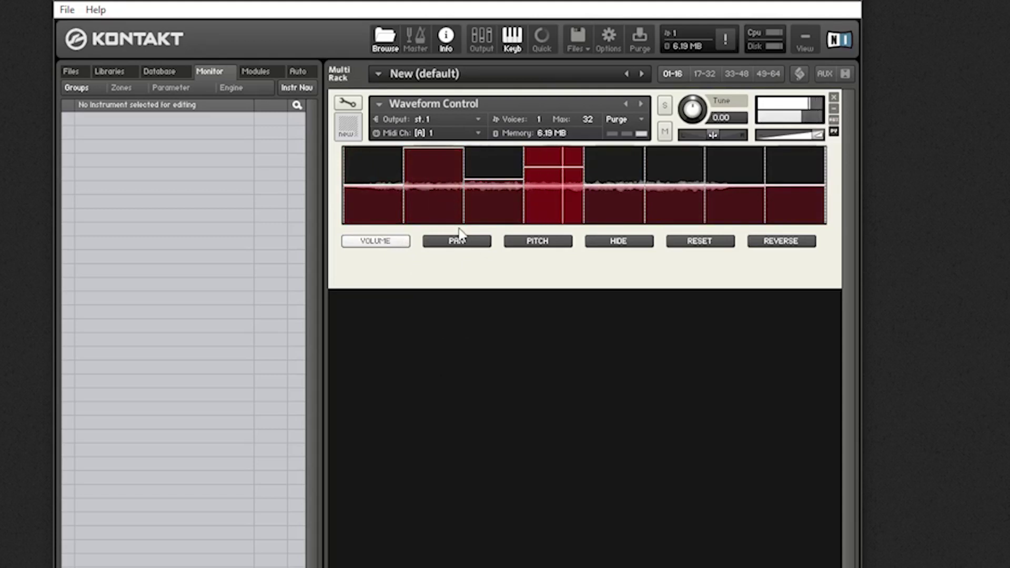
# - Flatten the pitch slices to centre and reset the pan and volume envelopes to defaults
pyautogui.click(547, 241)
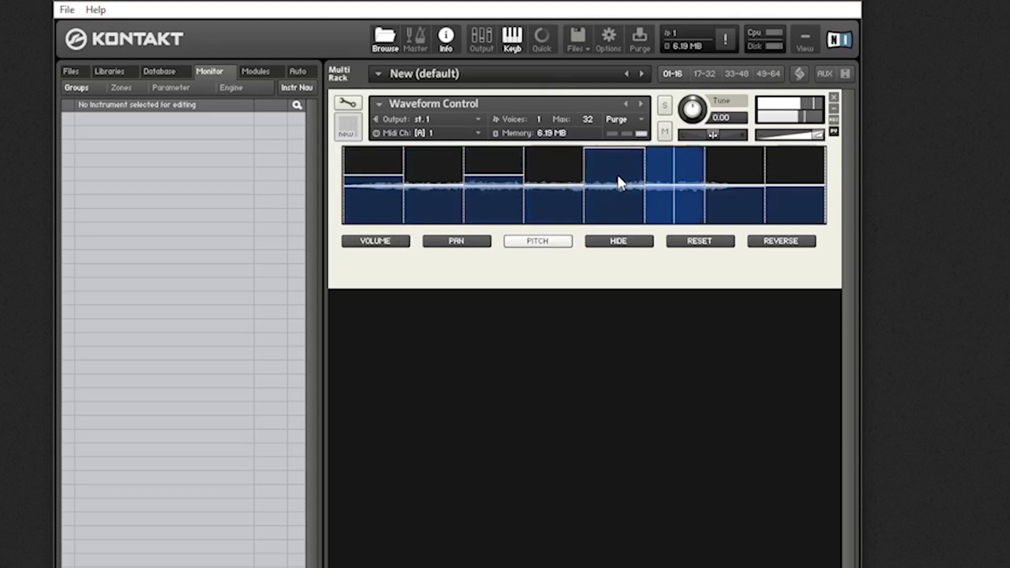
pyautogui.moveTo(618, 180); pyautogui.dragTo(371, 187)
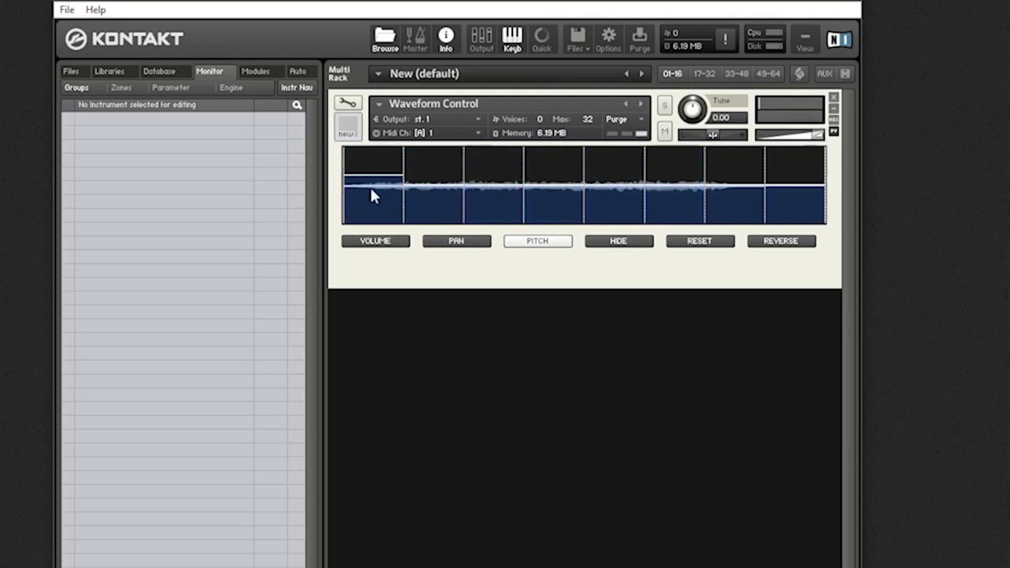
pyautogui.click(447, 240)
pyautogui.click(676, 241)
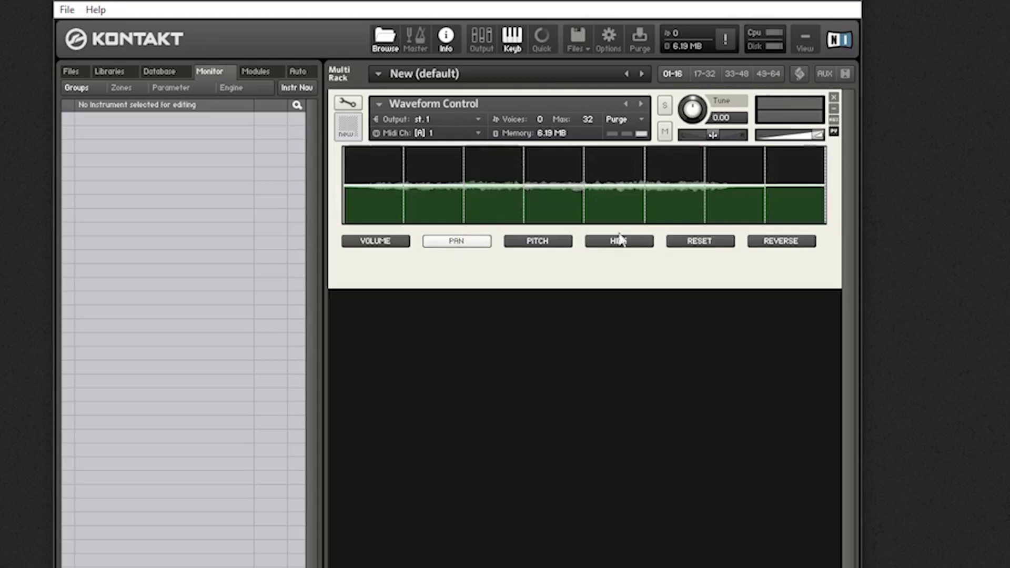
pyautogui.click(382, 242)
pyautogui.click(708, 241)
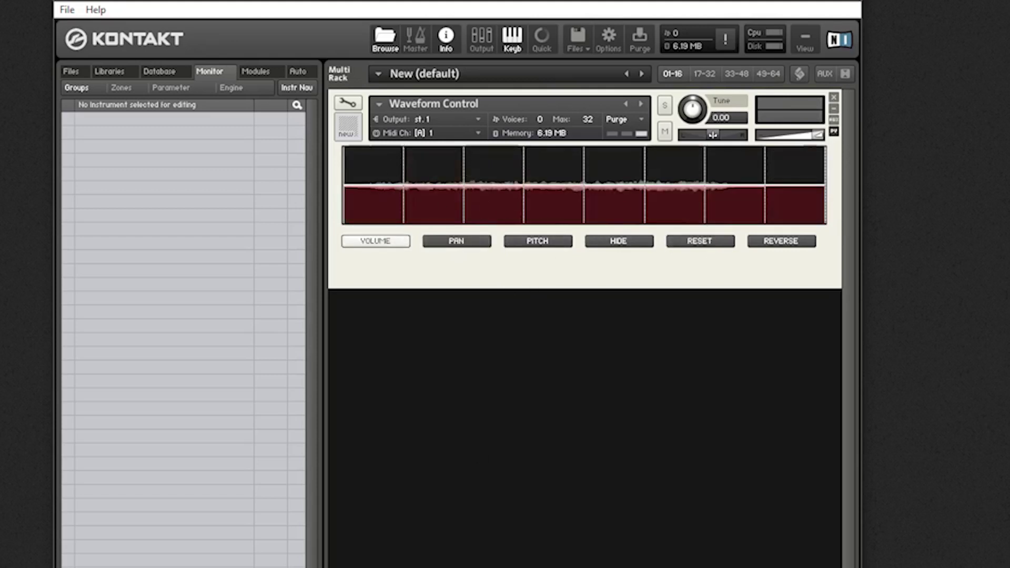
# - Show the on-screen keyboard, then lower the second slice's volume and restore it to full
pyautogui.press('F3')
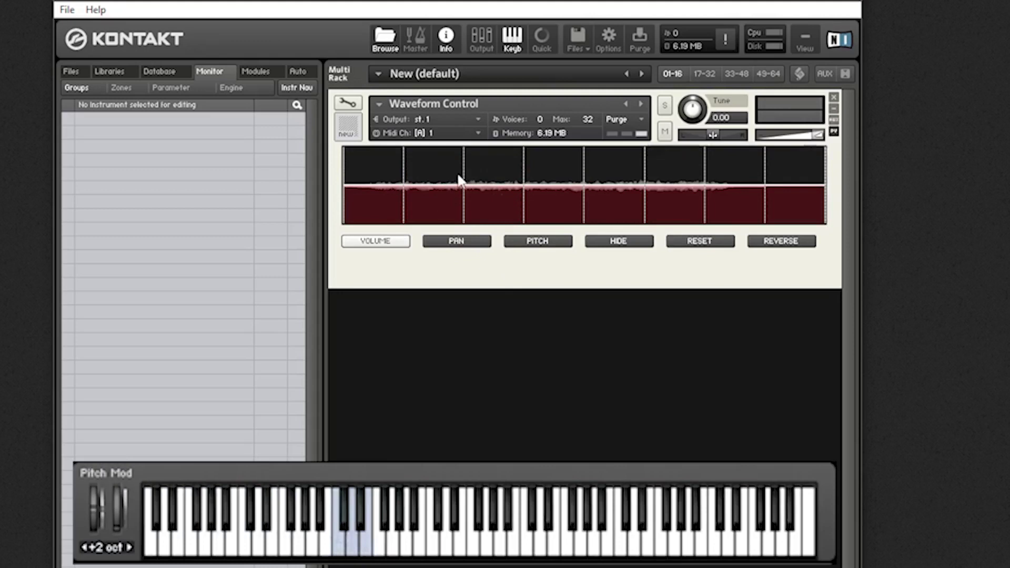
pyautogui.moveTo(434, 173); pyautogui.dragTo(432, 217)
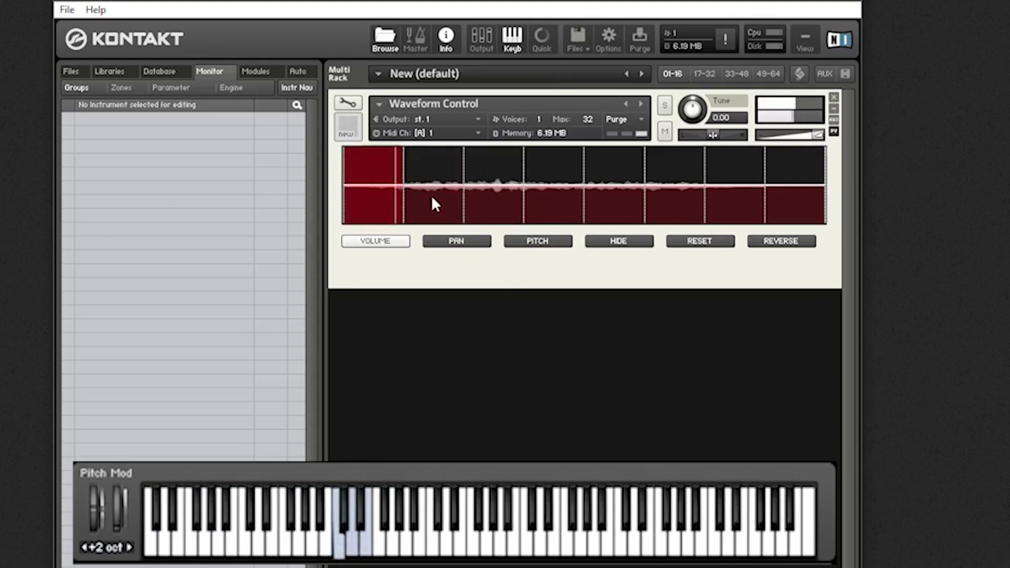
pyautogui.moveTo(456, 205); pyautogui.dragTo(462, 106)
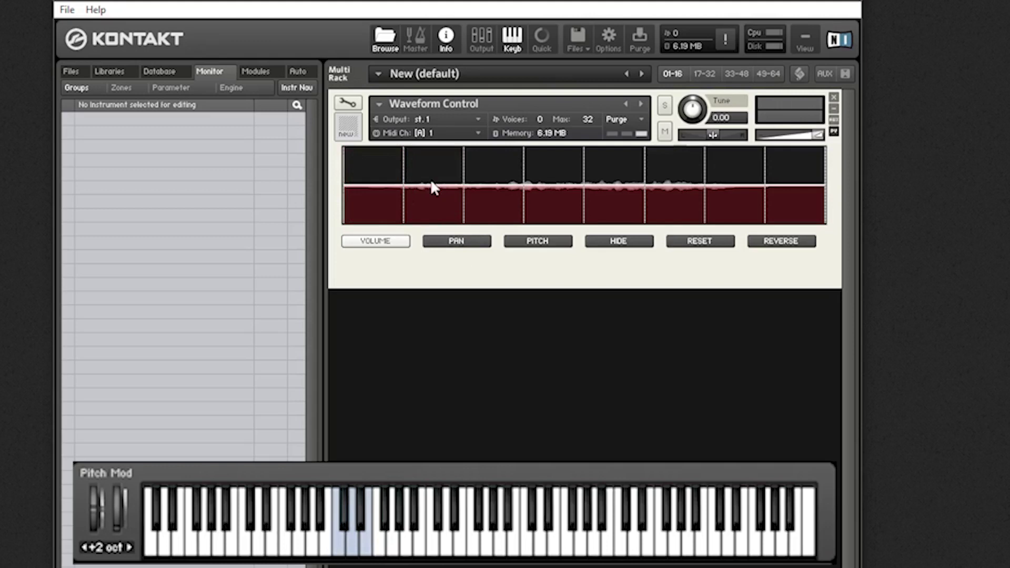
# - Lower the volume of slices 5, 2 and 8
pyautogui.click(619, 220)
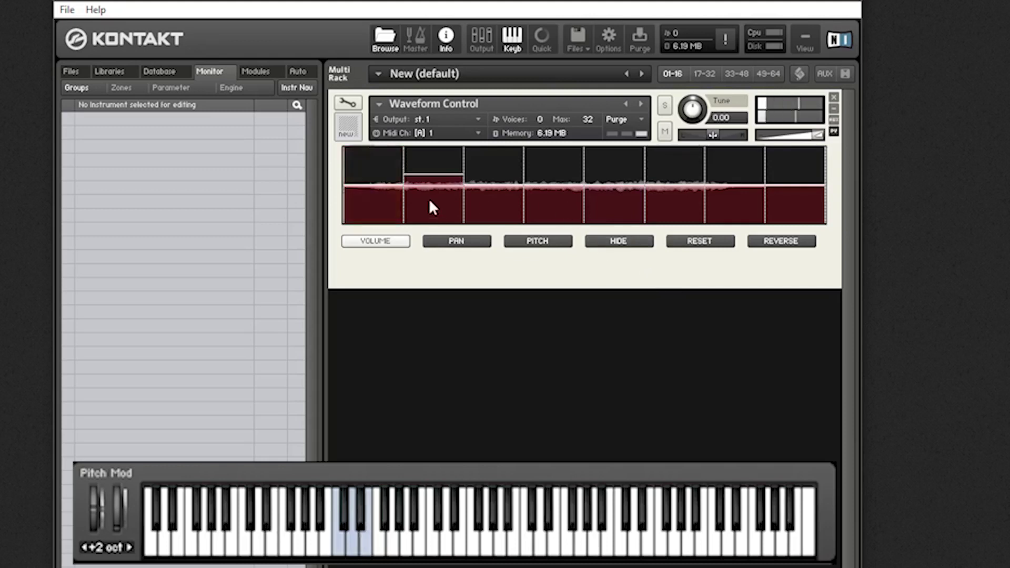
pyautogui.click(426, 221)
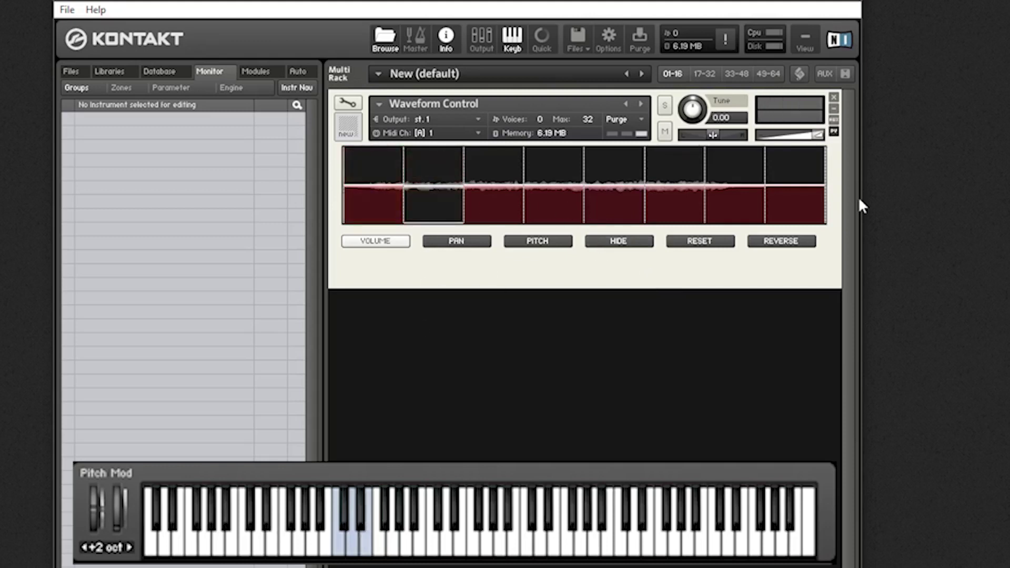
pyautogui.click(809, 221)
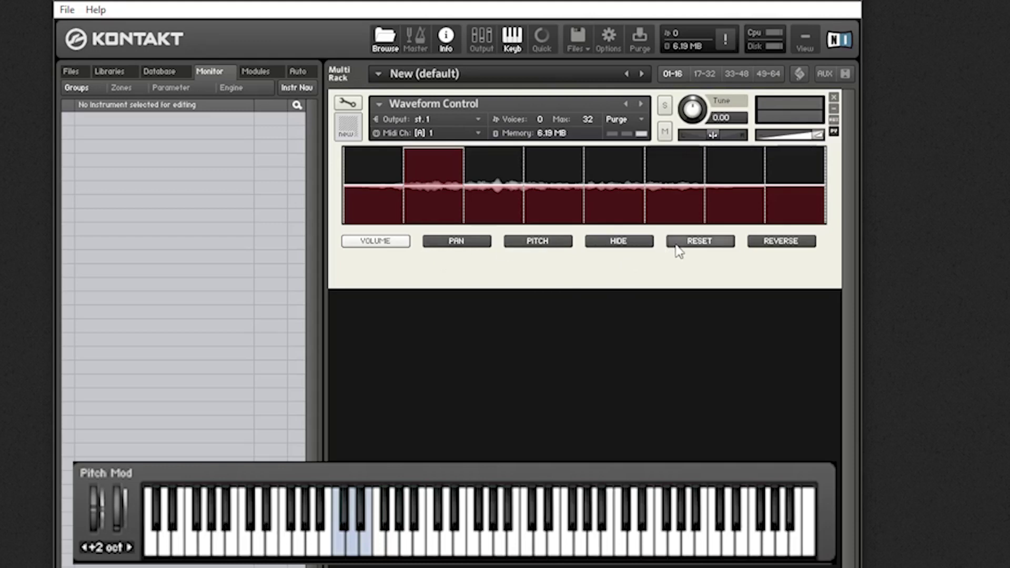
# - Reset all slice envelopes, view the pan and pitch envelopes, then hide the overlay
pyautogui.click(692, 241)
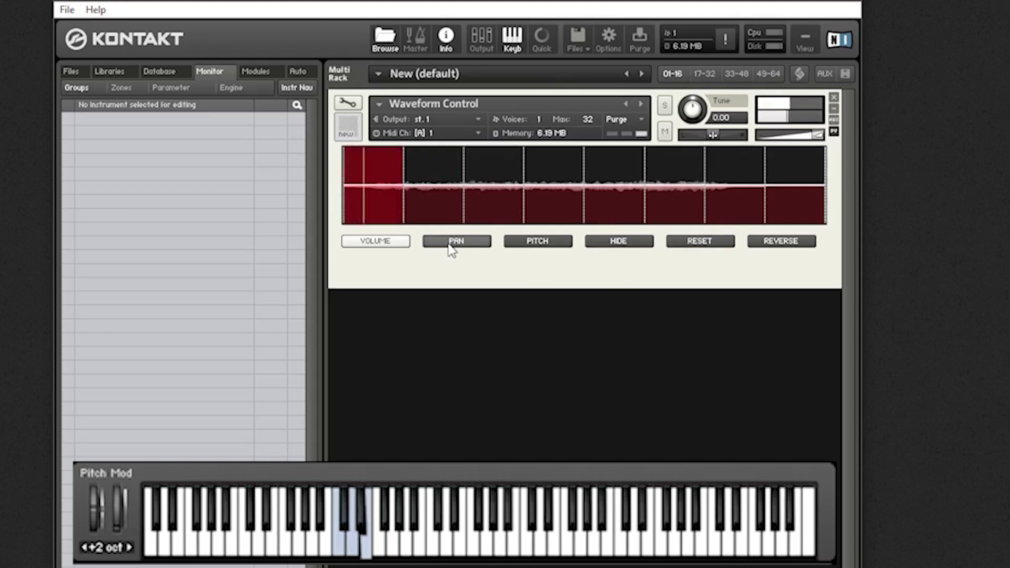
pyautogui.click(483, 244)
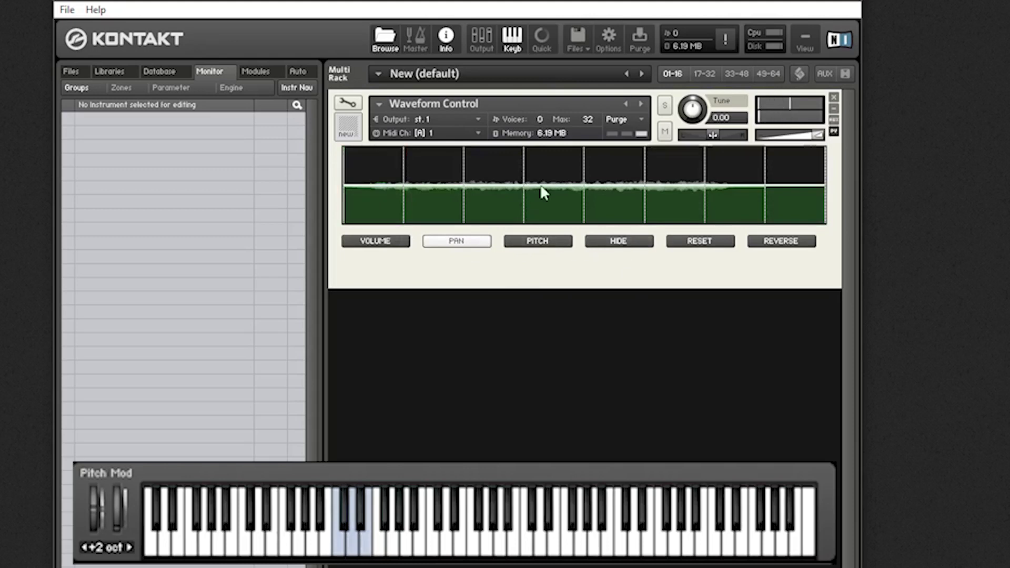
pyautogui.click(532, 246)
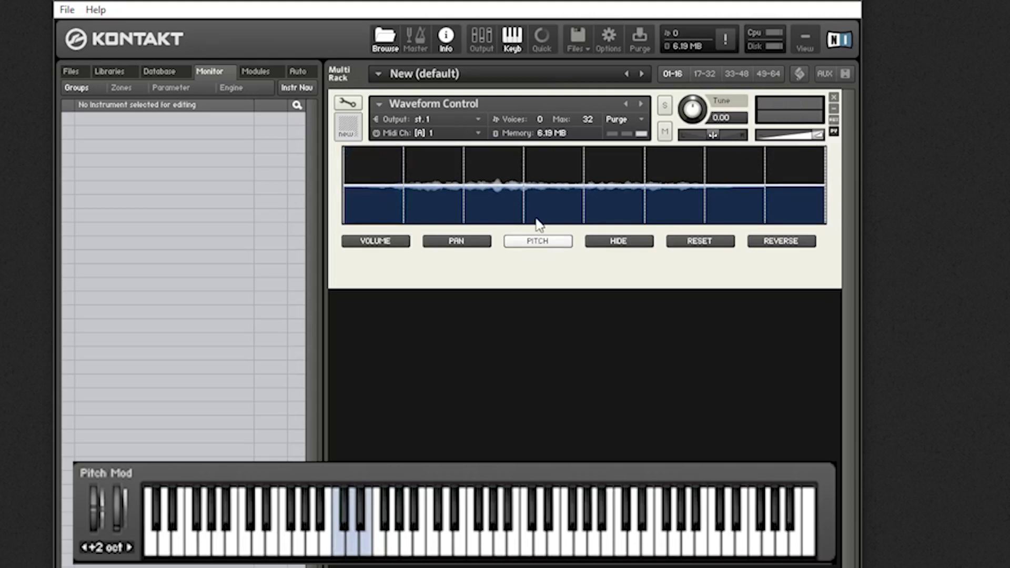
pyautogui.click(618, 242)
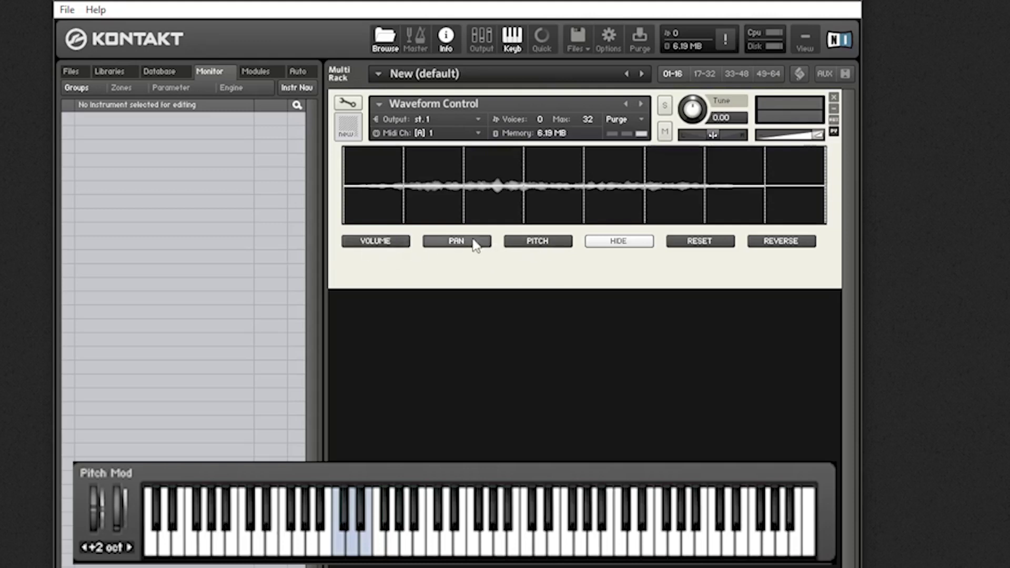
# - Bring back the per-slice volume envelopes and audition the fourth slice
pyautogui.click(394, 244)
pyautogui.click(424, 243)
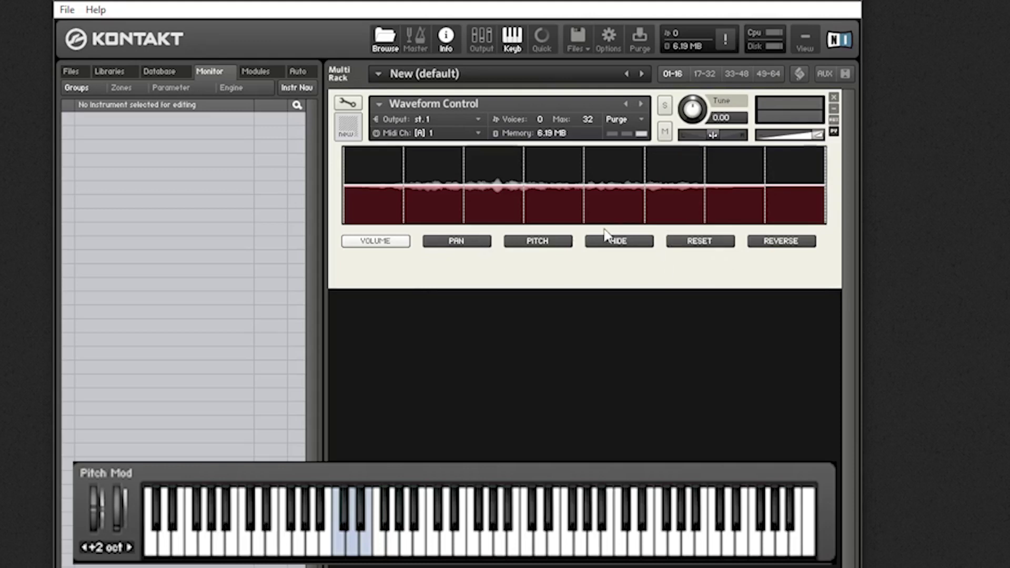
pyautogui.click(541, 161)
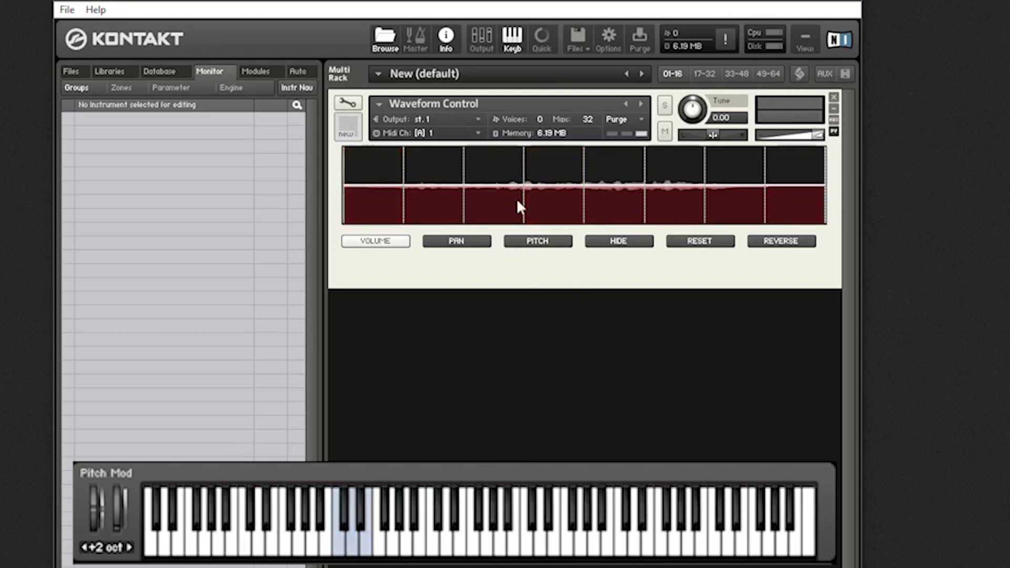
# - Audition slices 4 and 3, then switch on reverse playback
pyautogui.click(559, 199)
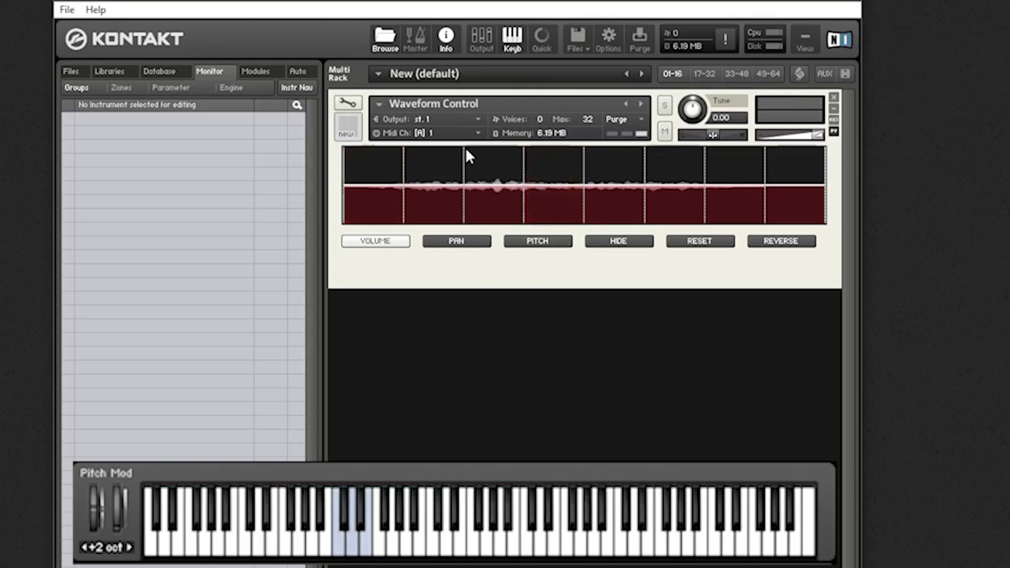
pyautogui.click(473, 172)
pyautogui.click(766, 241)
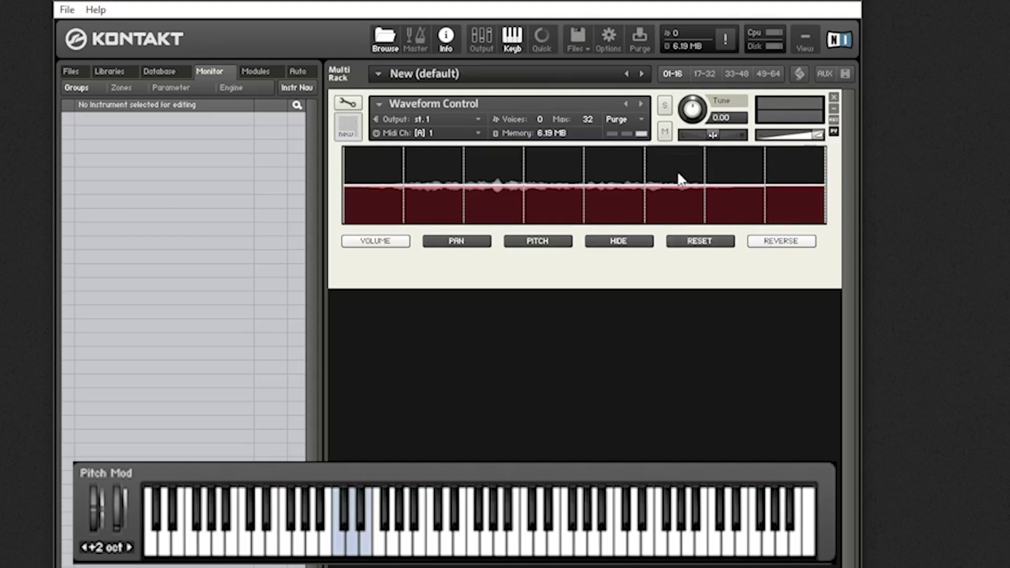
pyautogui.click(824, 191)
pyautogui.click(566, 165)
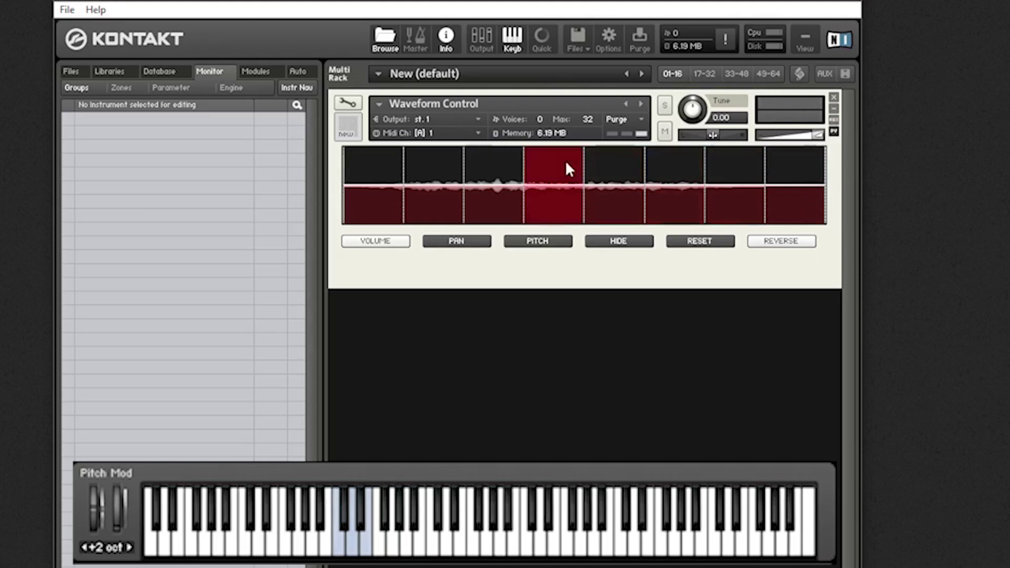
pyautogui.click(611, 207)
pyautogui.click(524, 190)
pyautogui.click(788, 242)
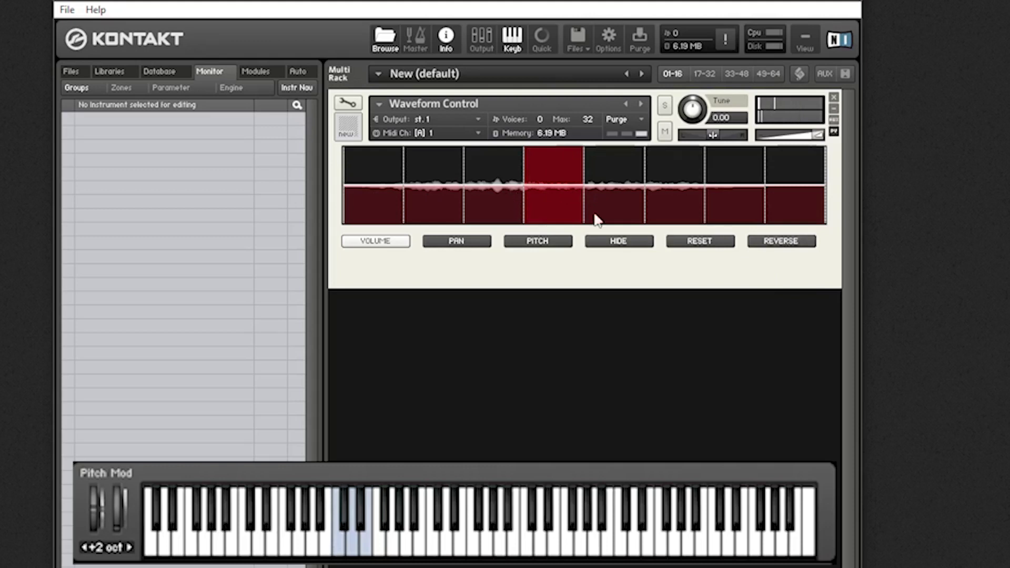
pyautogui.click(784, 244)
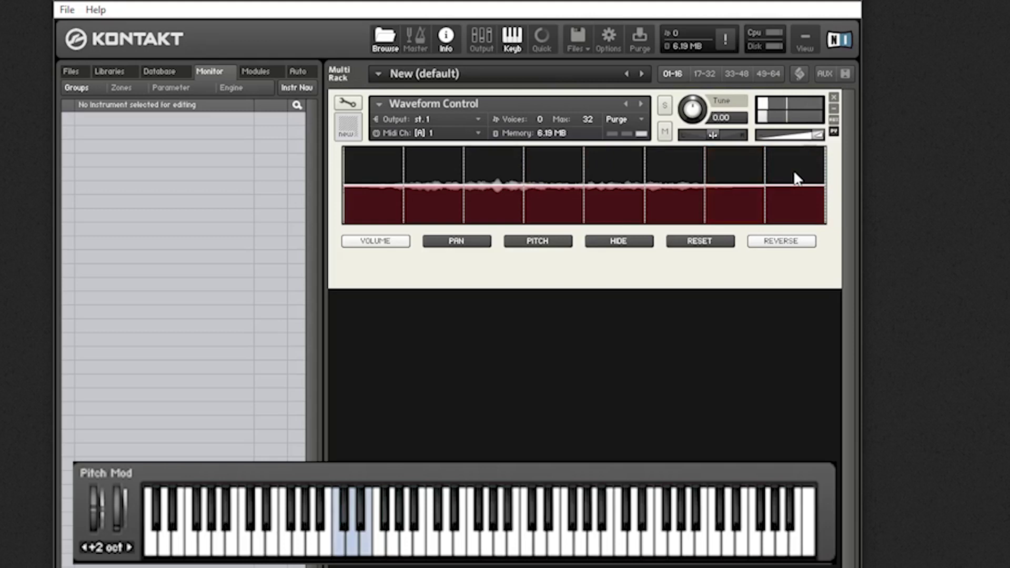
# - Audition the fifth slice, then switch reverse playback off
pyautogui.click(618, 168)
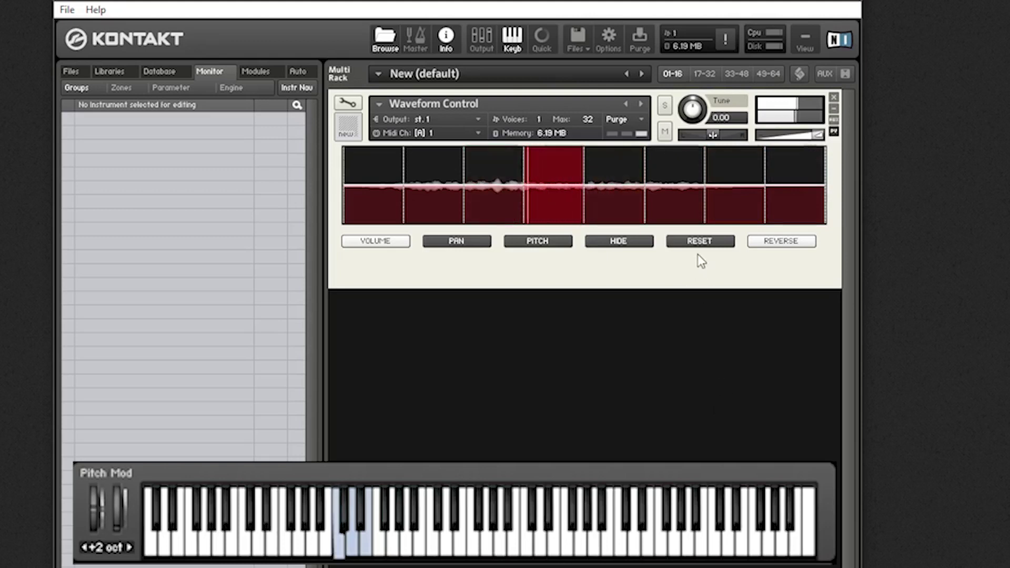
pyautogui.click(766, 247)
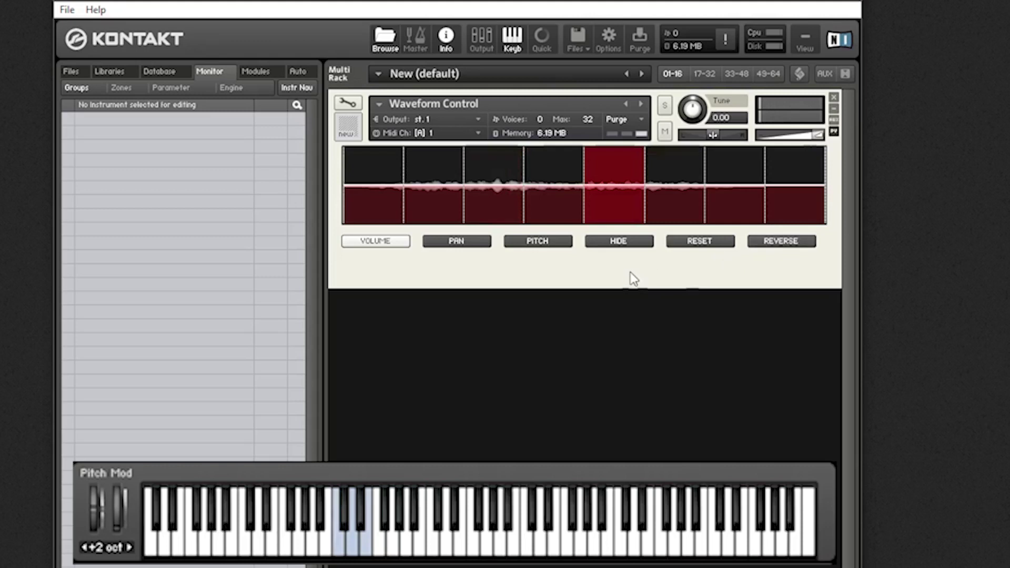